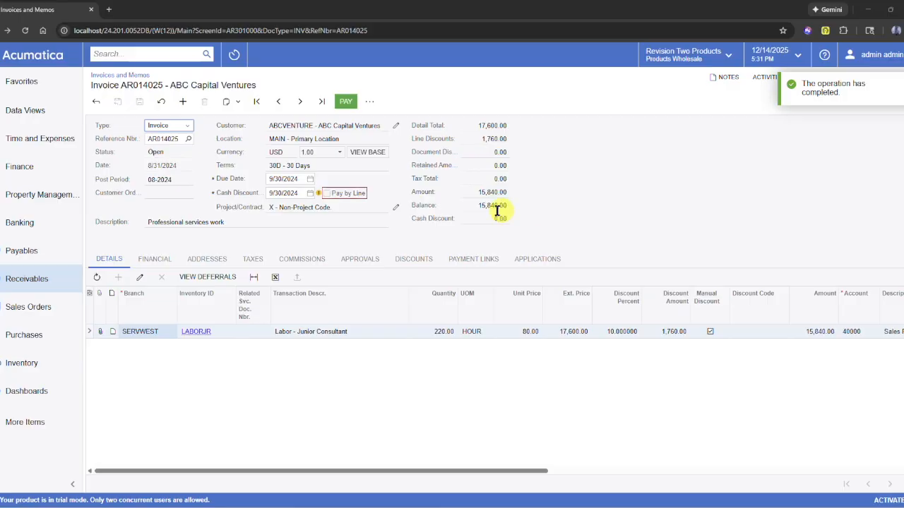
click(369, 105)
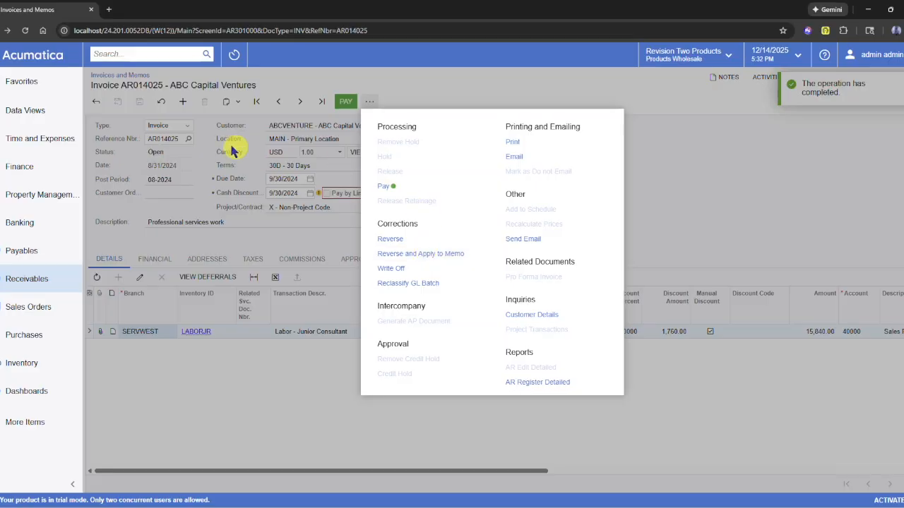
click(214, 138)
click(189, 127)
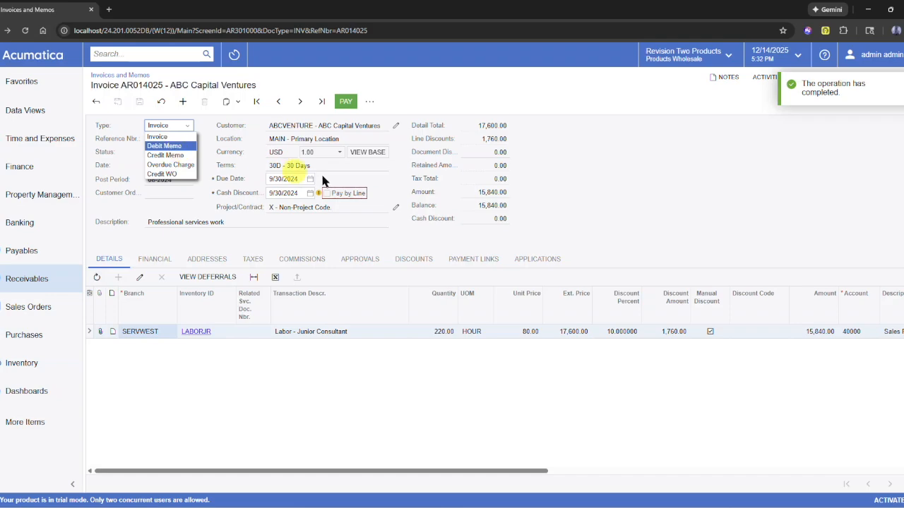
click(467, 206)
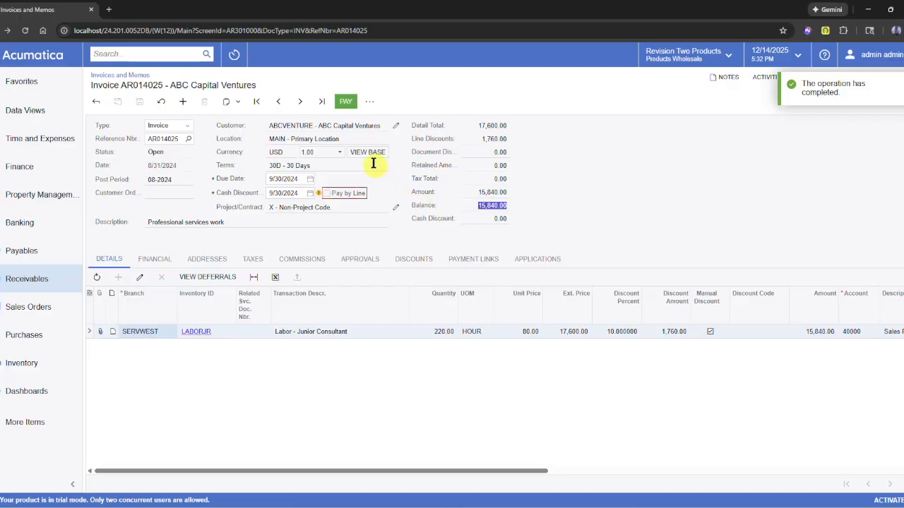
Step: Reverse the open ABC Capital Ventures invoice and apply it to a new credit memo
click(370, 101)
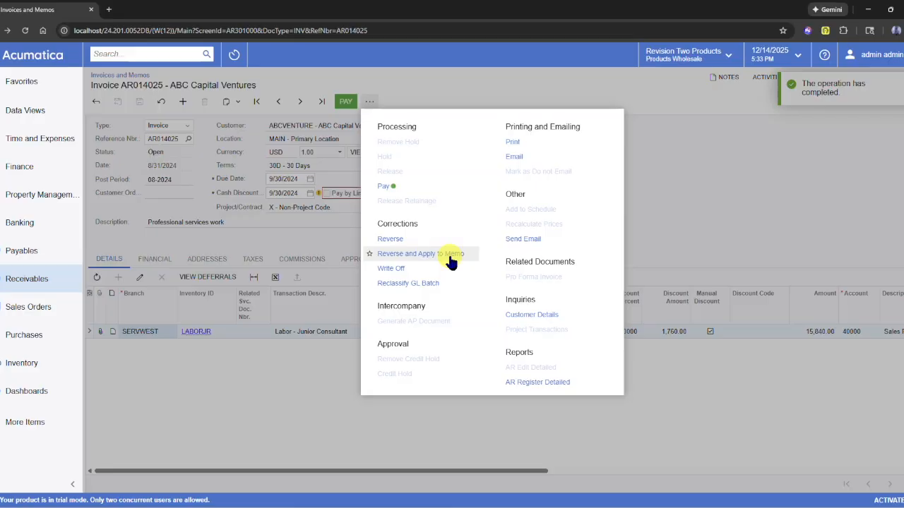
click(450, 260)
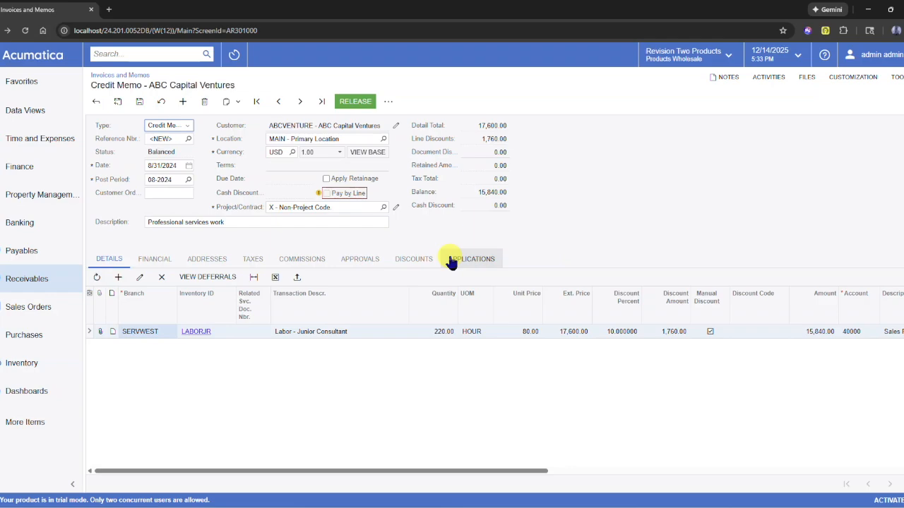
click(219, 223)
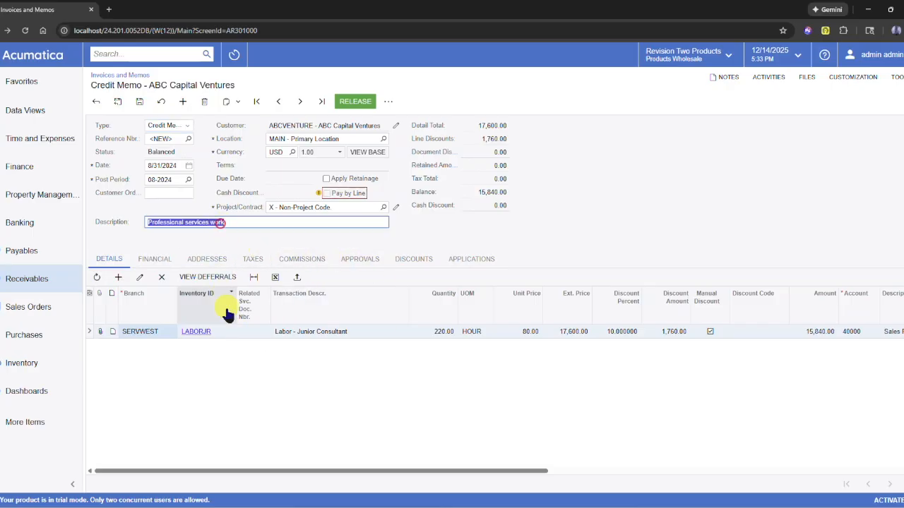
double_click(496, 193)
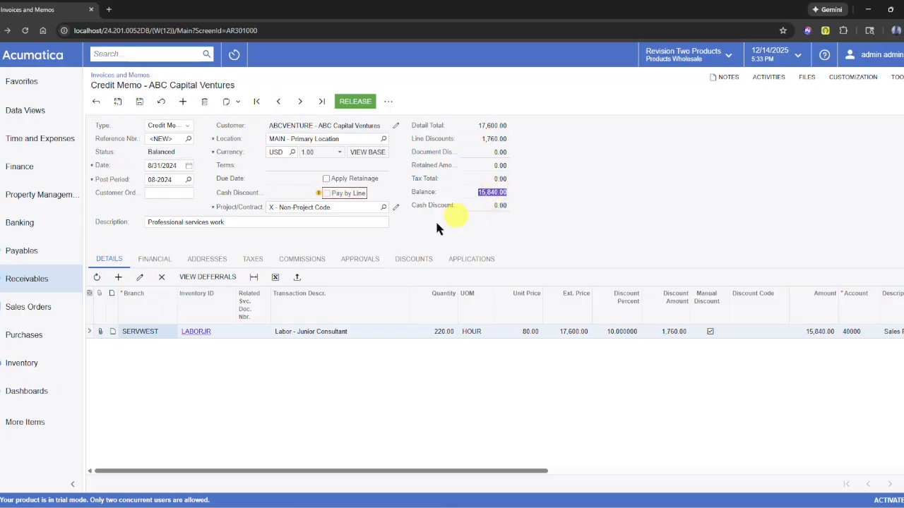
Step: Set the credit memo's labor line to a quantity of 25, turn off its manual discount, and try to save
click(441, 332)
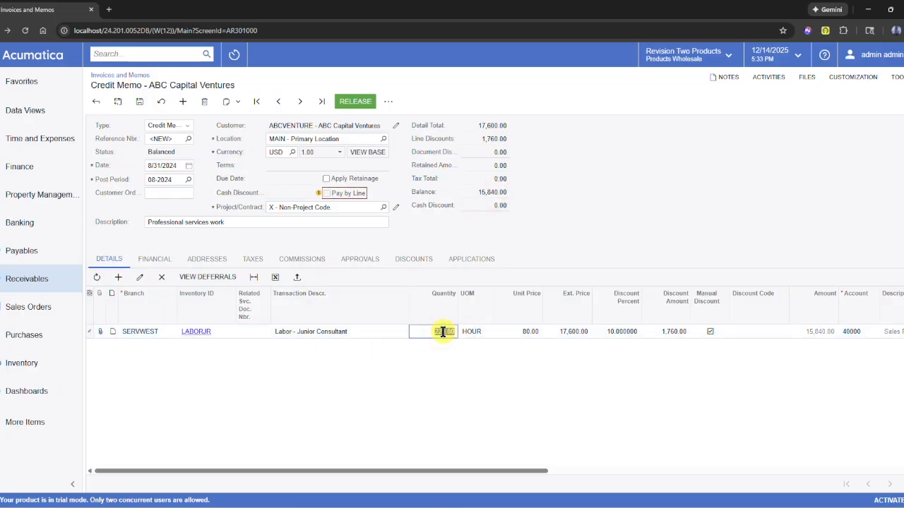
text(25)
key(Tab)
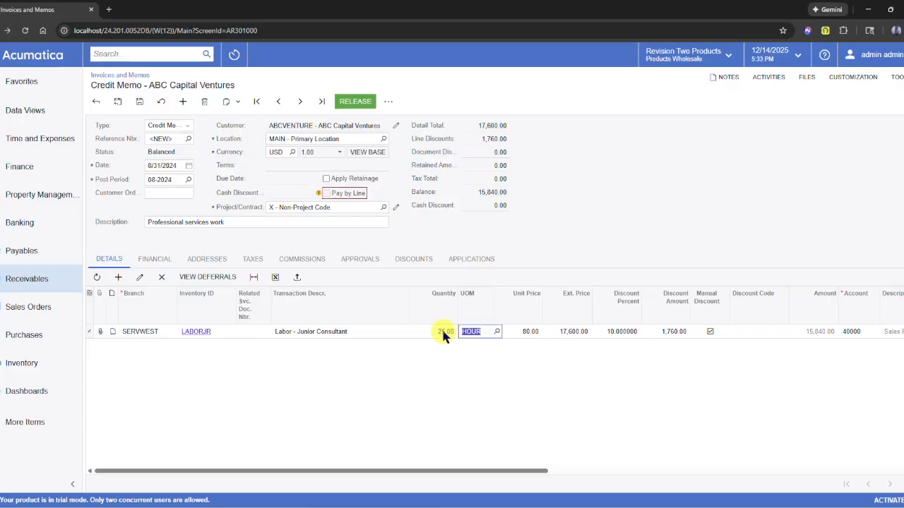
click(710, 333)
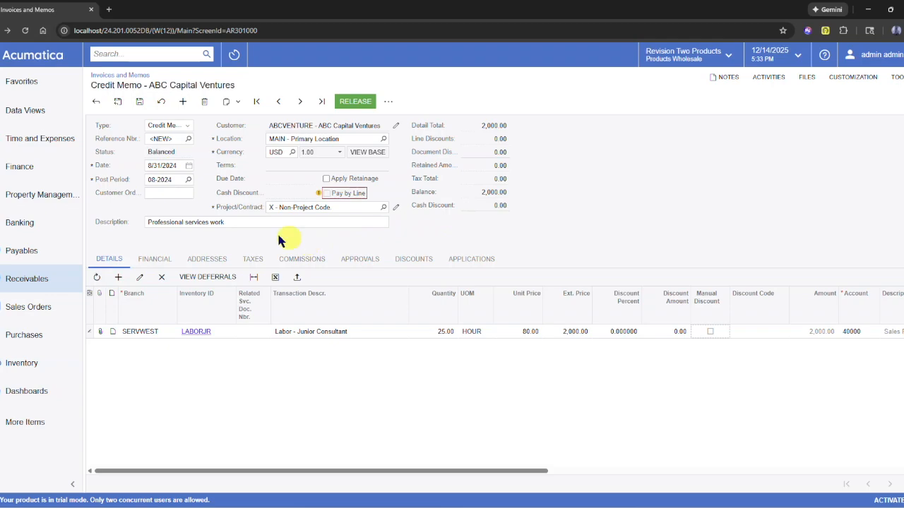
click(139, 101)
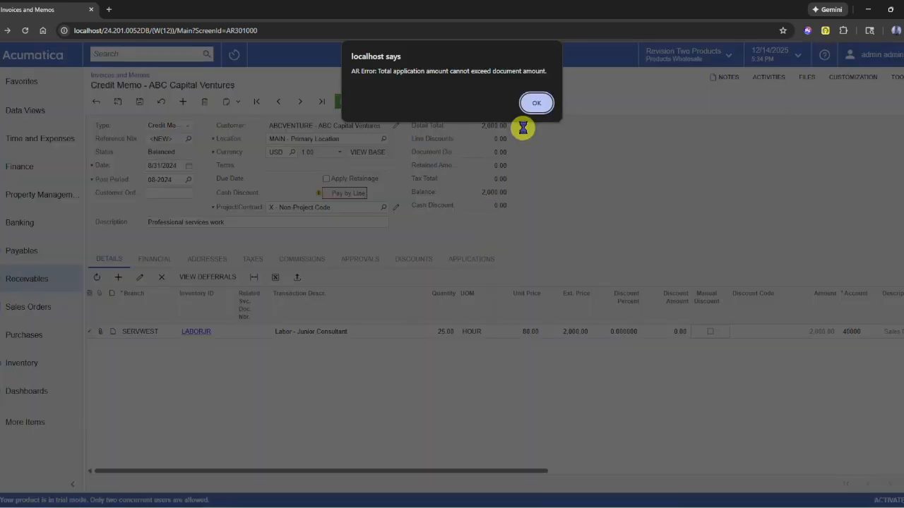
click(535, 106)
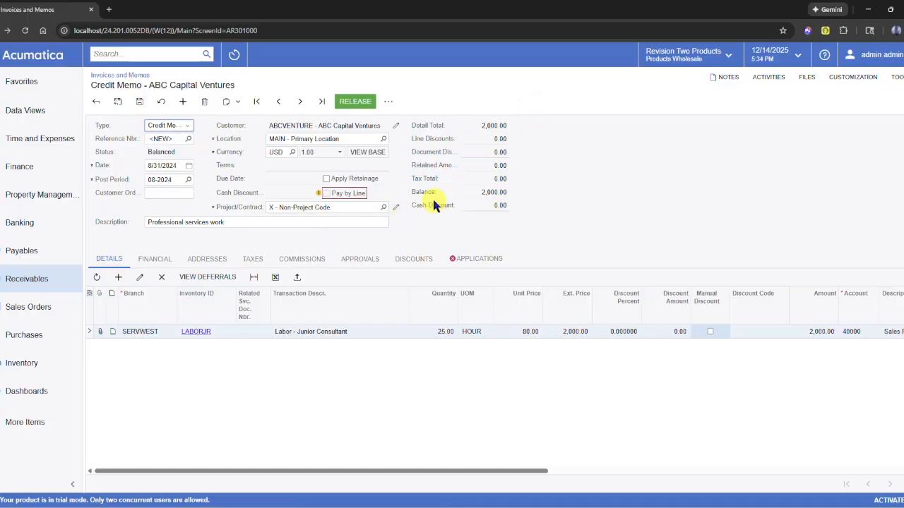
Step: Set the amount paid on the credit memo's invoice application to 2,000 and release the memo
click(480, 264)
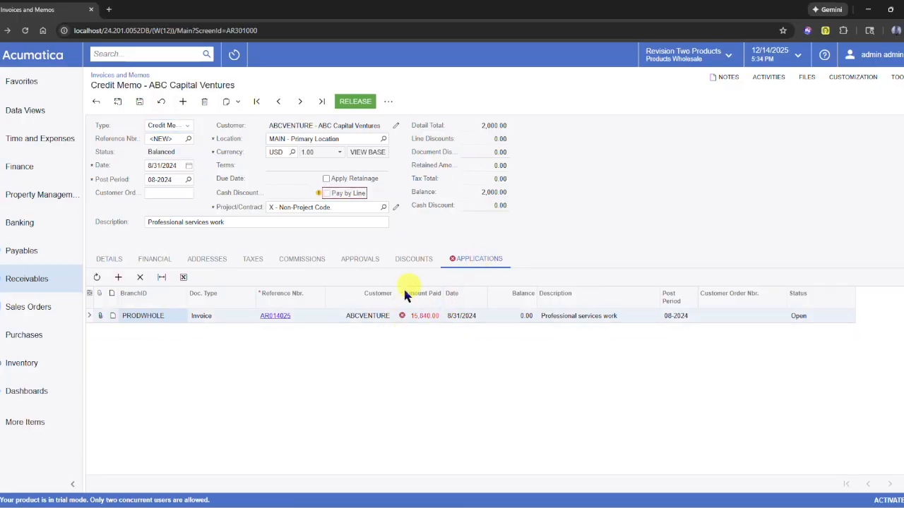
mouse_move(427, 317)
click(424, 317)
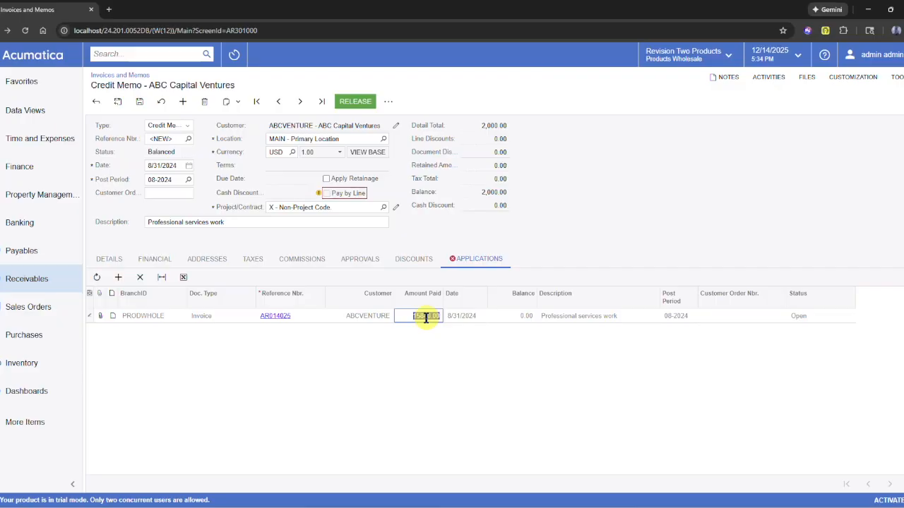
text(2000)
key(Tab)
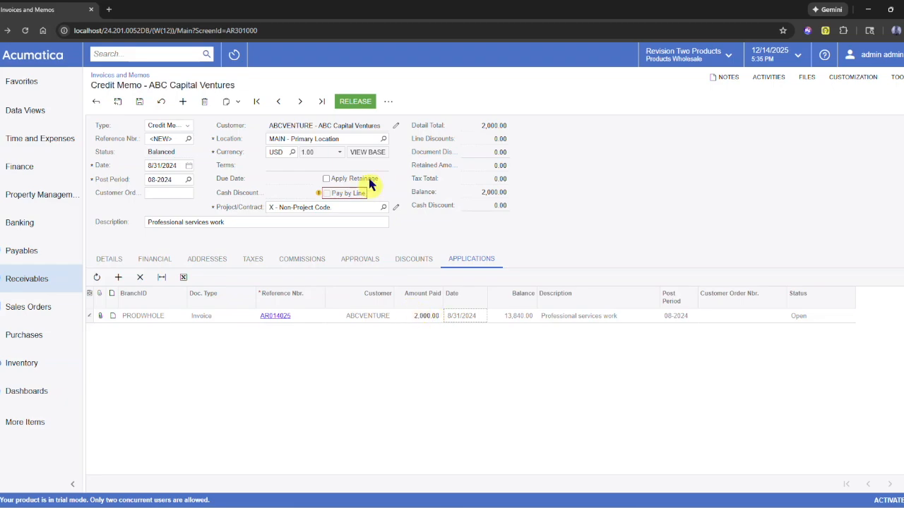
click(357, 102)
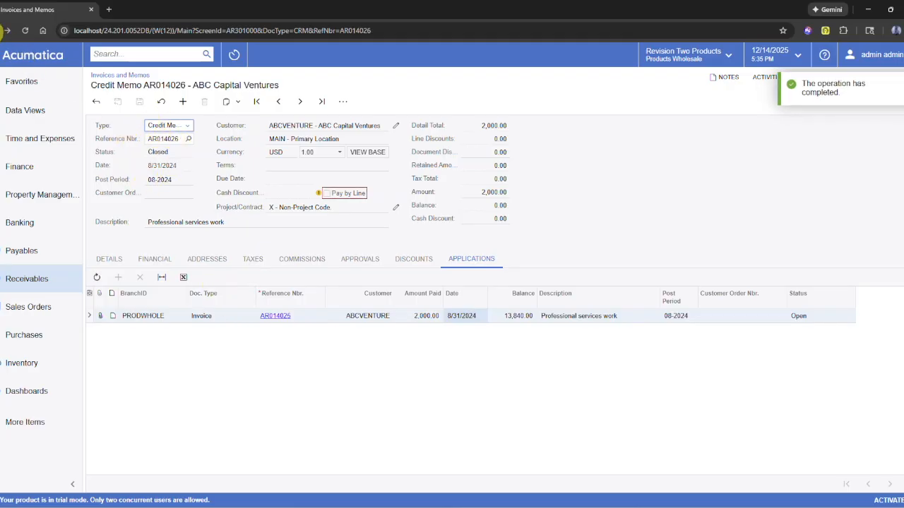
Step: Return to the original ABC Capital Ventures invoice, then create and release a payment for its remaining balance
click(5, 31)
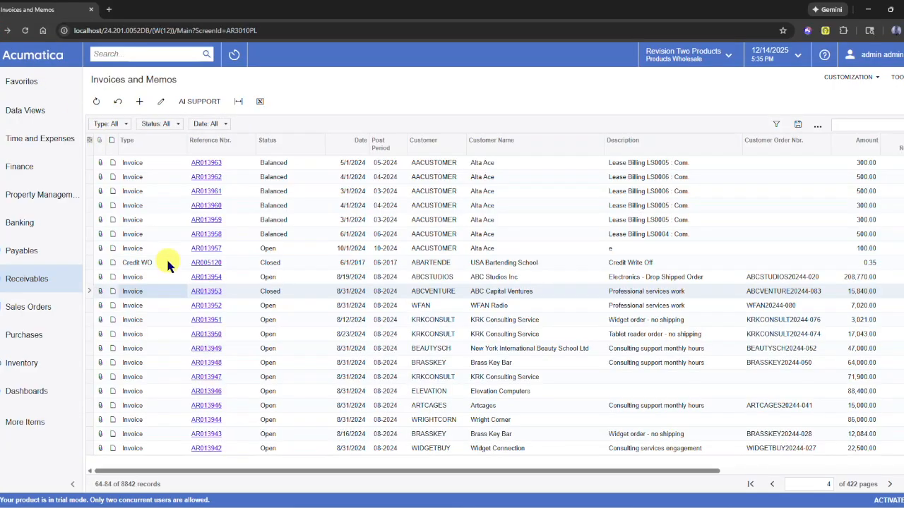
click(206, 291)
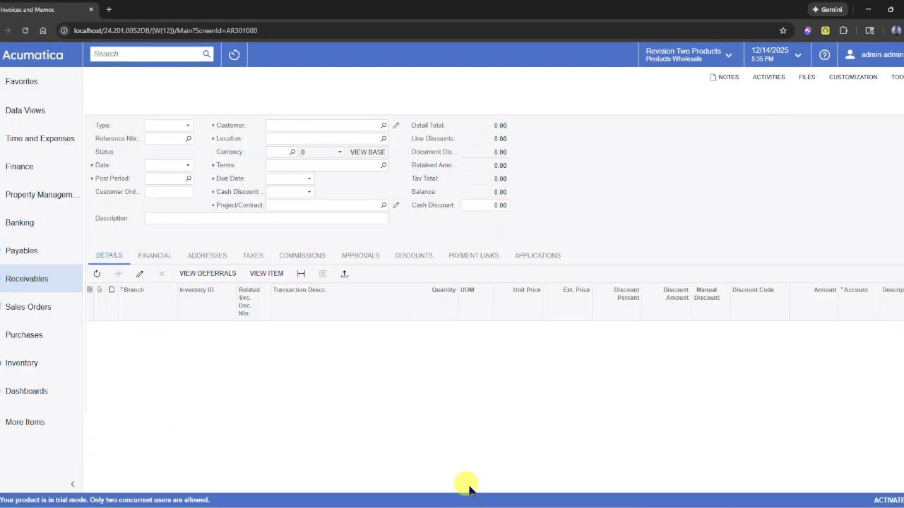
click(320, 102)
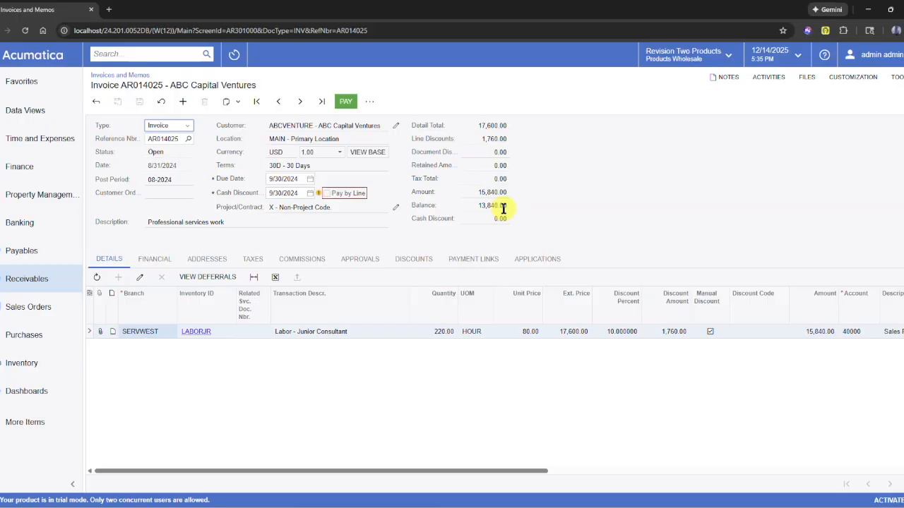
click(544, 258)
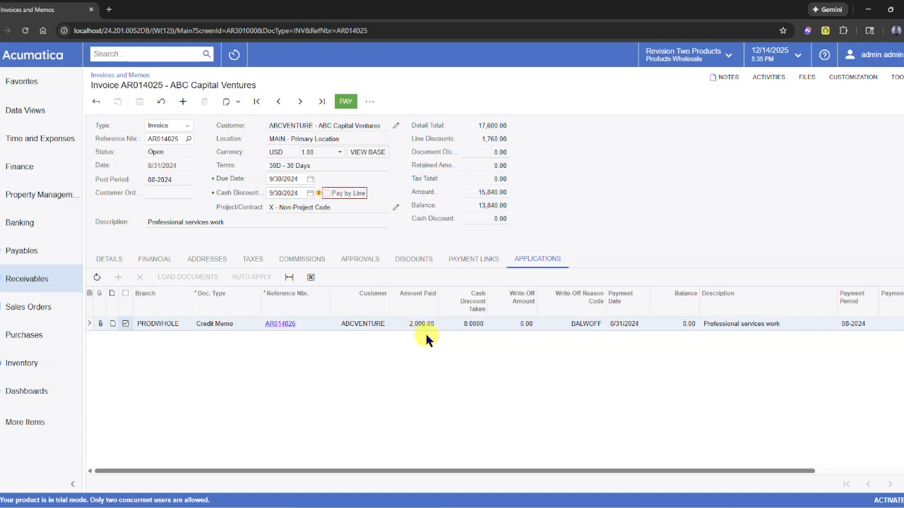
click(347, 101)
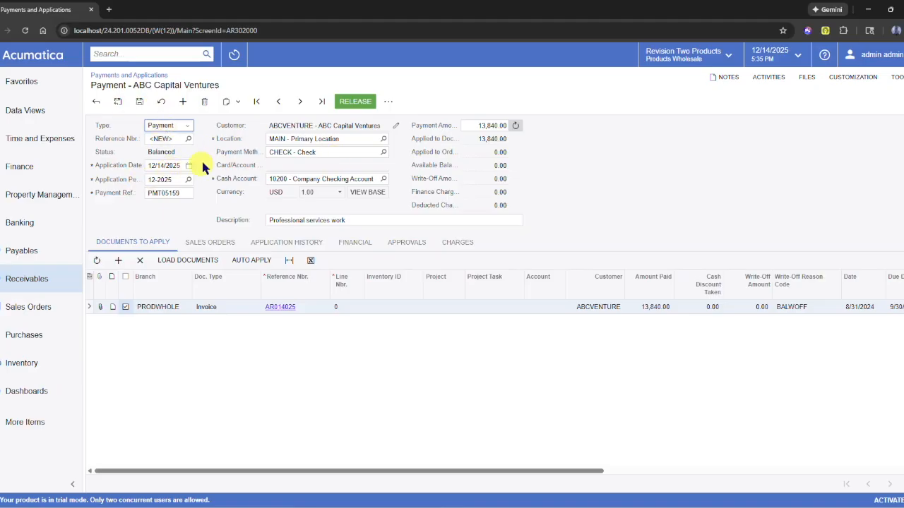
click(361, 103)
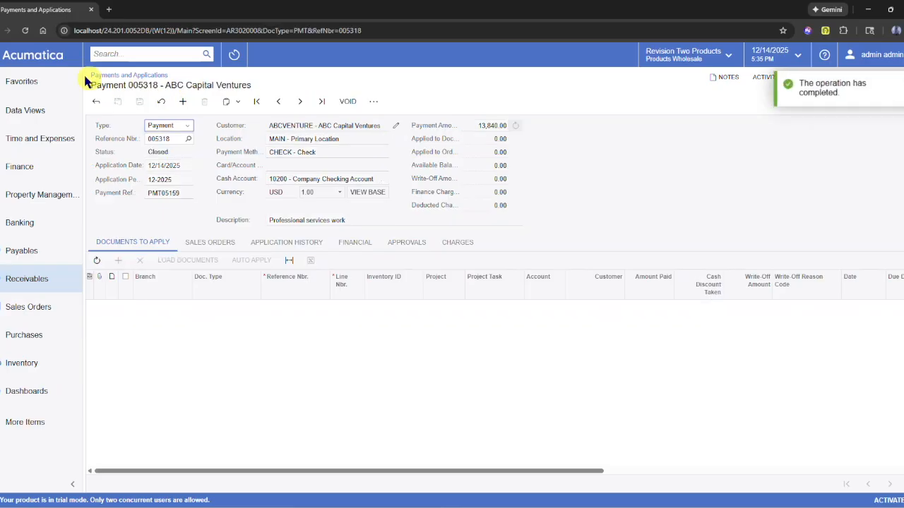
Step: Go back to the paid invoice and check its balance and the credit memo and payment applied to it
click(22, 32)
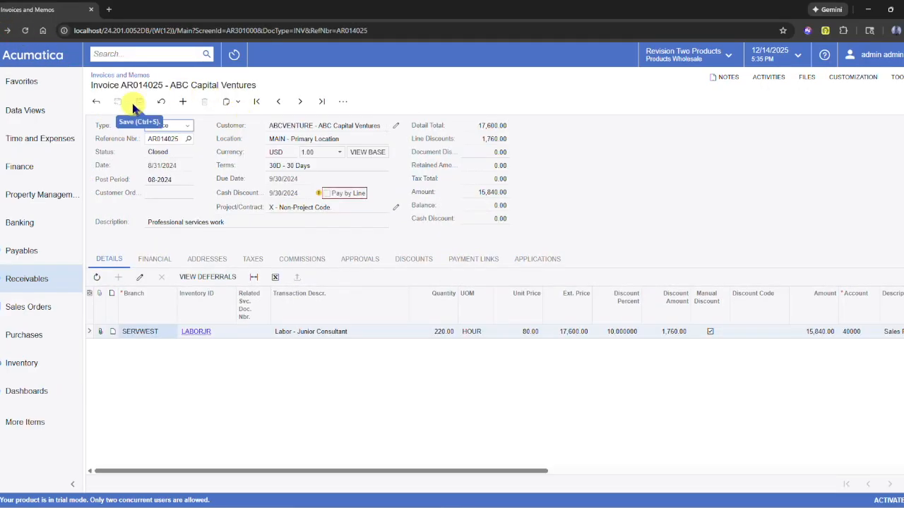
double_click(501, 205)
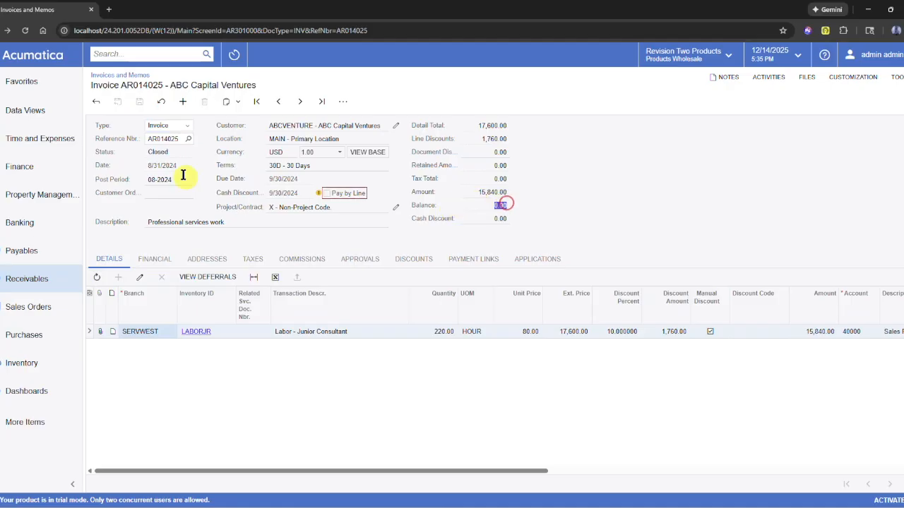
click(530, 259)
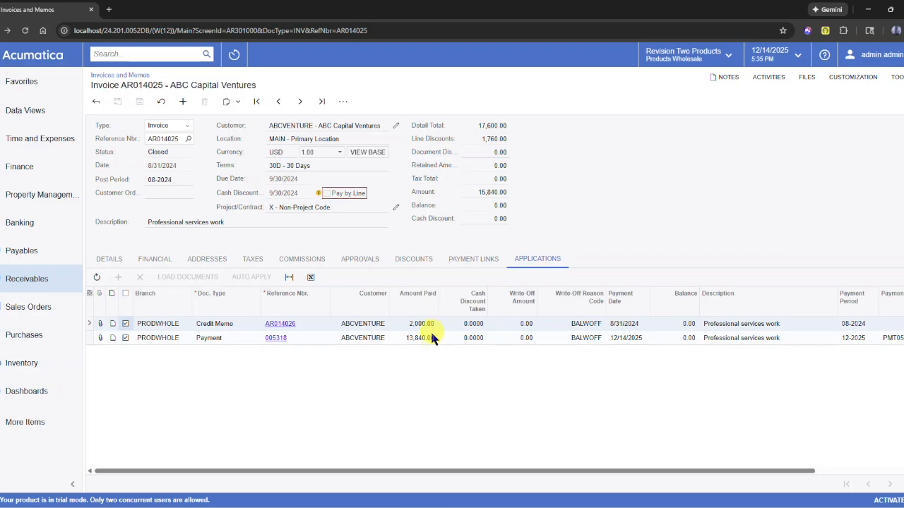
click(247, 337)
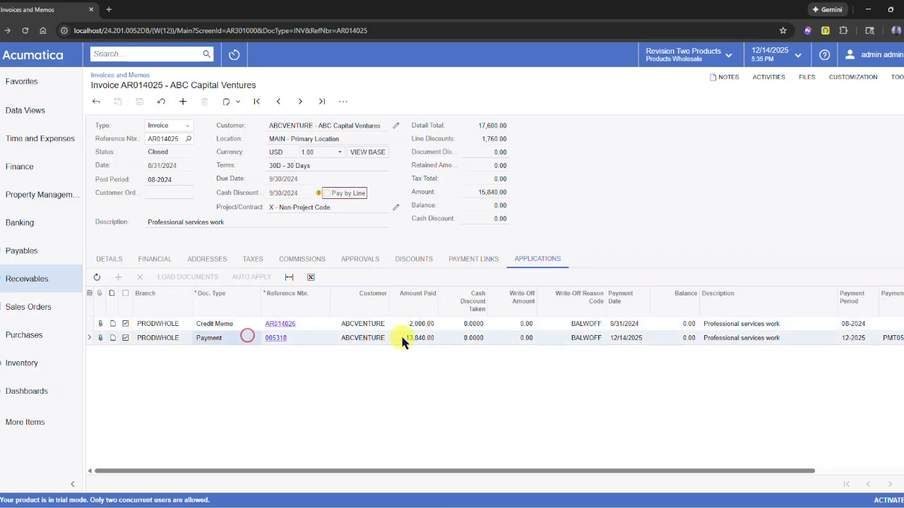
click(213, 327)
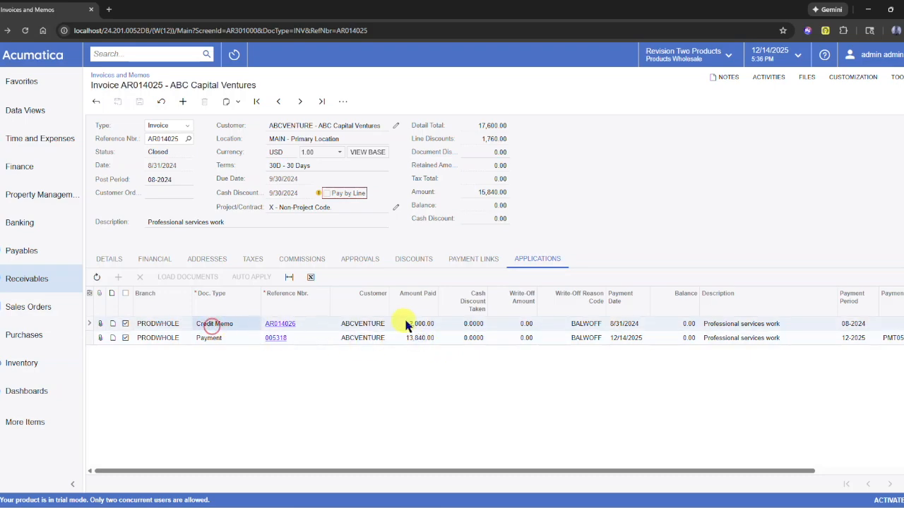